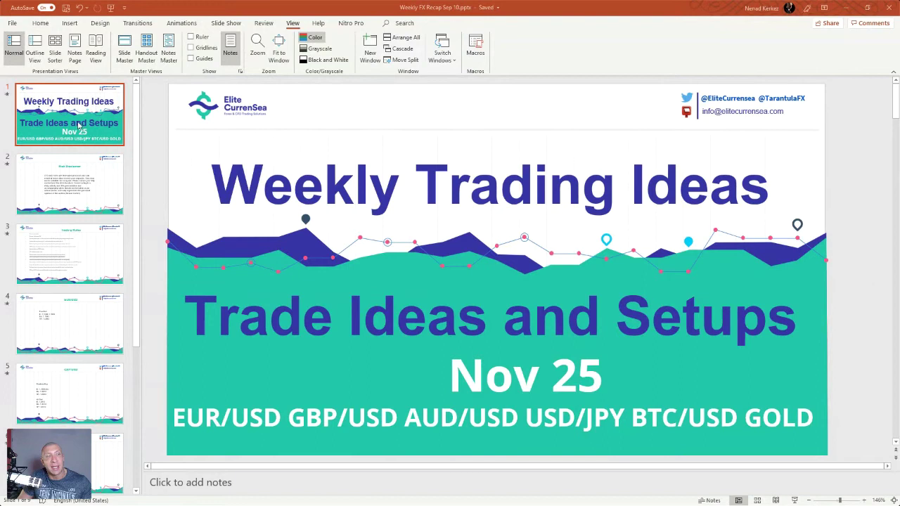
Step: Show the Risk Disclaimer slide, then the Trading Rules slide
{"action": "left_click", "coordinate": [62, 192]}
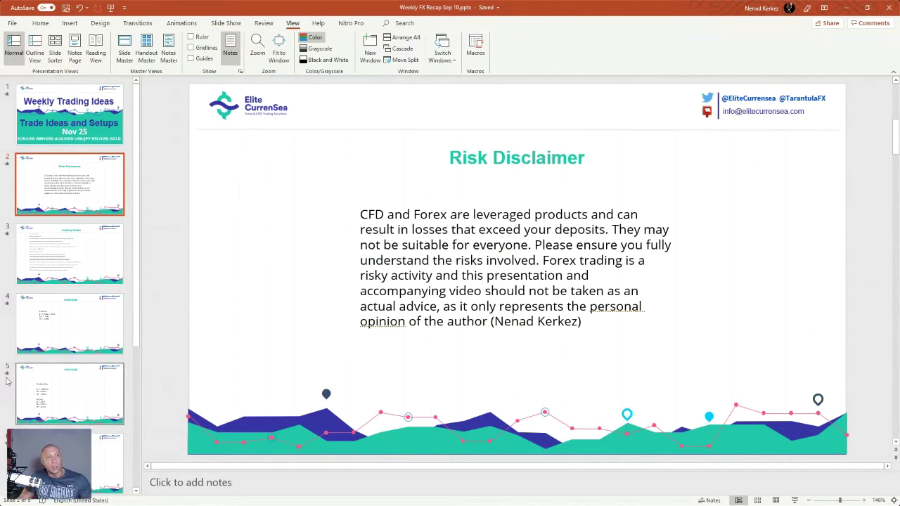
{"action": "left_click", "coordinate": [71, 253]}
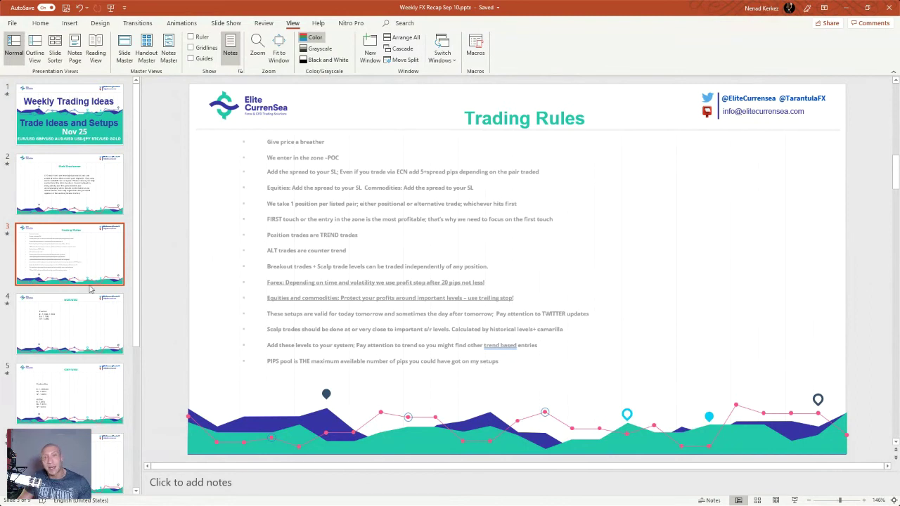
Step: Review the EUR/USD, GBP/USD and AUD/USD trade-setup slides
{"action": "left_click", "coordinate": [86, 325]}
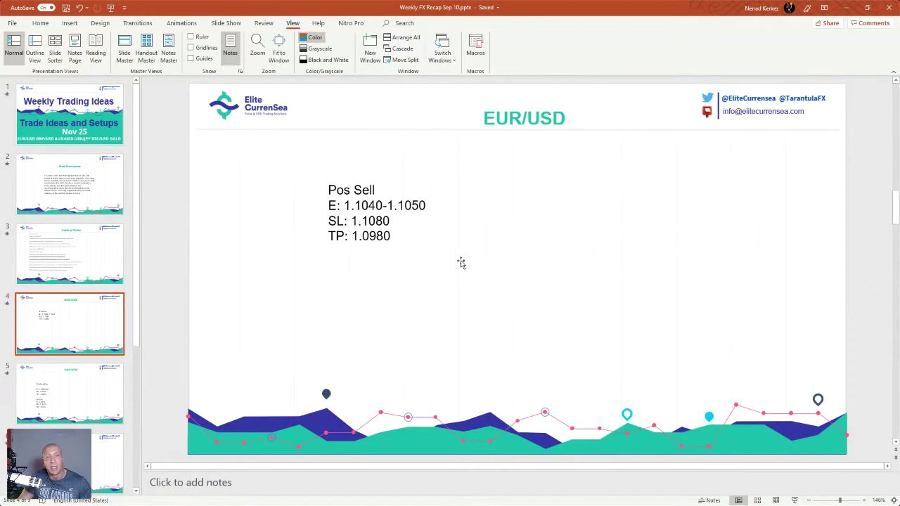
{"action": "left_click", "coordinate": [103, 384]}
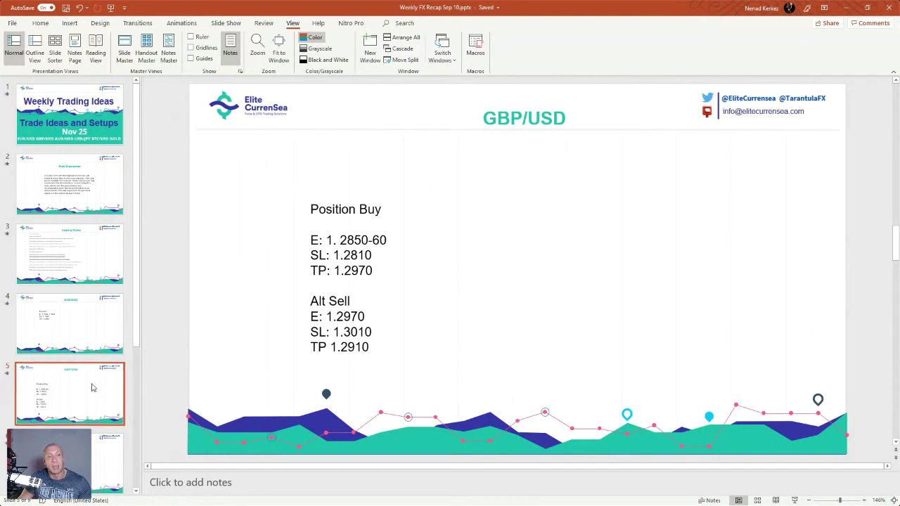
{"action": "scroll", "coordinate": [91, 387], "scroll_direction": "down", "scroll_amount": 1}
{"action": "left_click", "coordinate": [89, 425]}
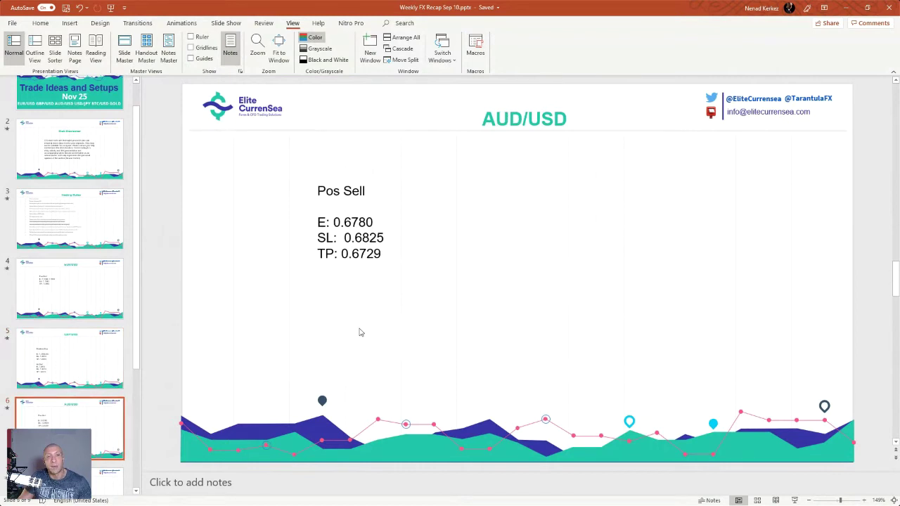
Step: Continue through the USD/JPY, GOLD and SPX500 setup slides, then scroll the slide pane back up
{"action": "scroll", "coordinate": [81, 371], "scroll_direction": "down", "scroll_amount": 1}
{"action": "left_click", "coordinate": [107, 460]}
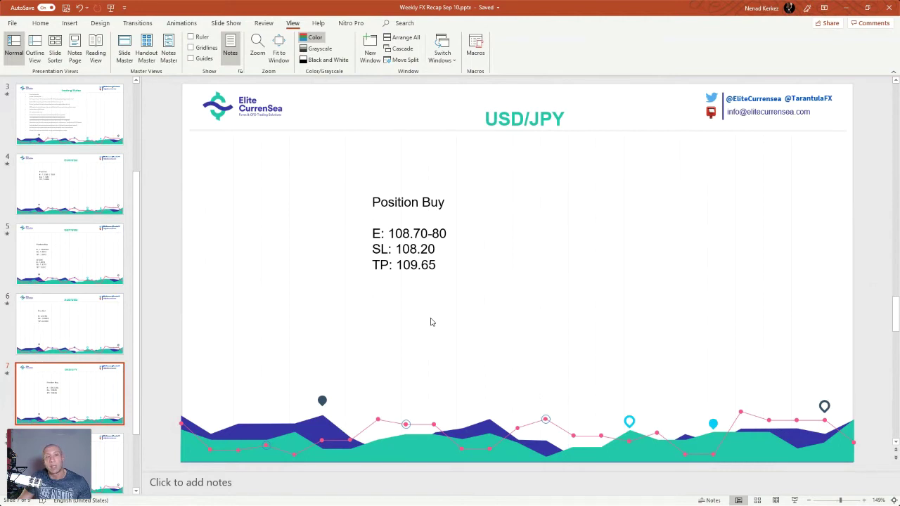
{"action": "scroll", "coordinate": [97, 394], "scroll_direction": "down", "scroll_amount": 2}
{"action": "left_click", "coordinate": [97, 399]}
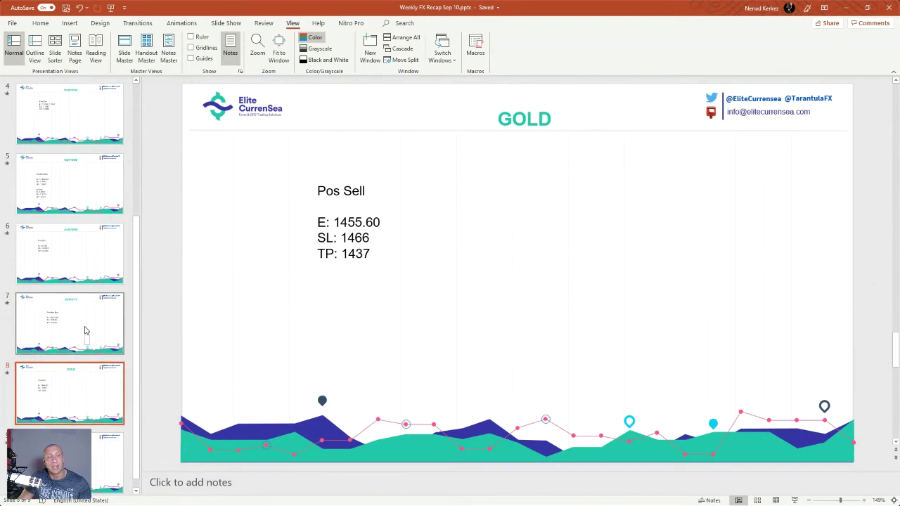
{"action": "scroll", "coordinate": [86, 332], "scroll_direction": "down", "scroll_amount": 1}
{"action": "left_click", "coordinate": [107, 447]}
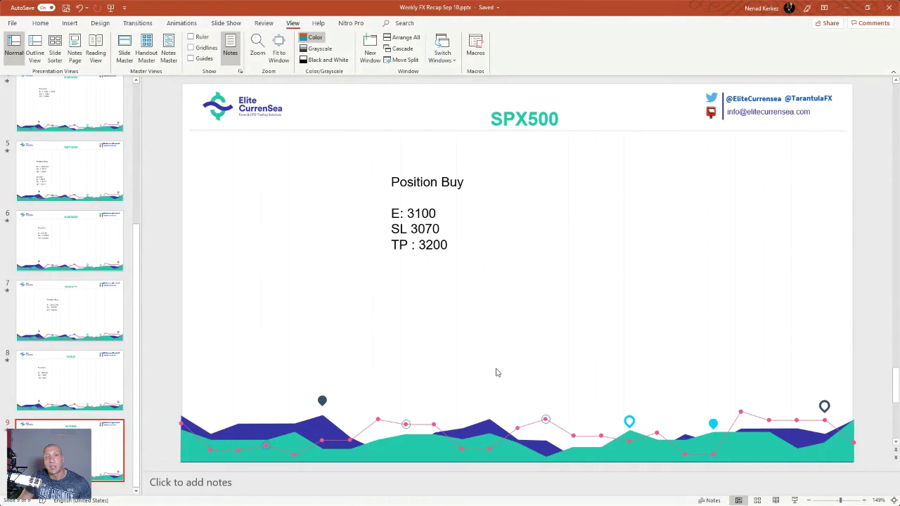
{"action": "scroll", "coordinate": [98, 219], "scroll_direction": "up", "scroll_amount": 5}
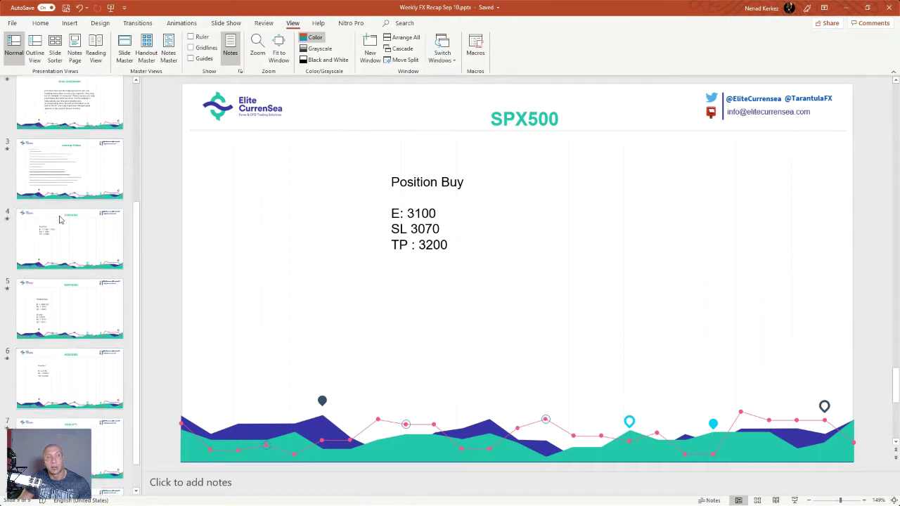
Step: Replace BTC/USD with SPX500 in the title slide's instrument list
{"action": "left_click", "coordinate": [103, 134]}
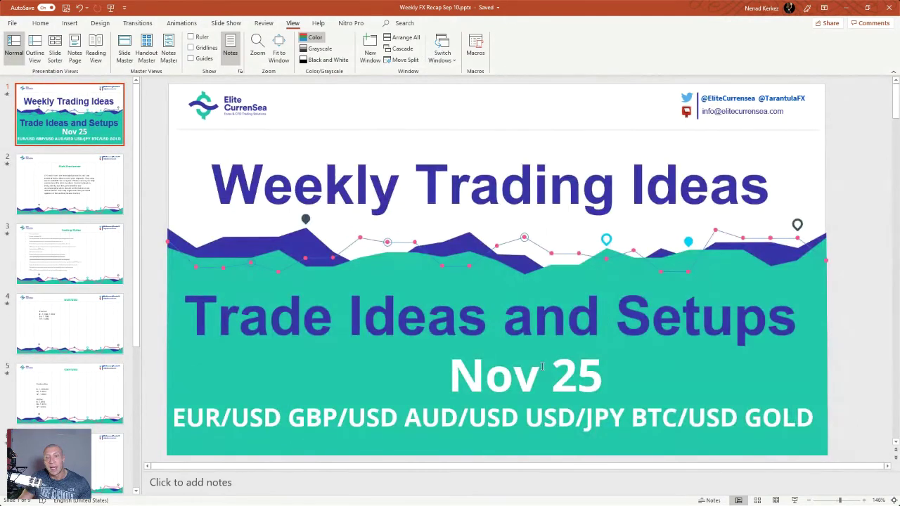
{"action": "left_click_drag", "start_coordinate": [635, 419], "coordinate": [736, 422]}
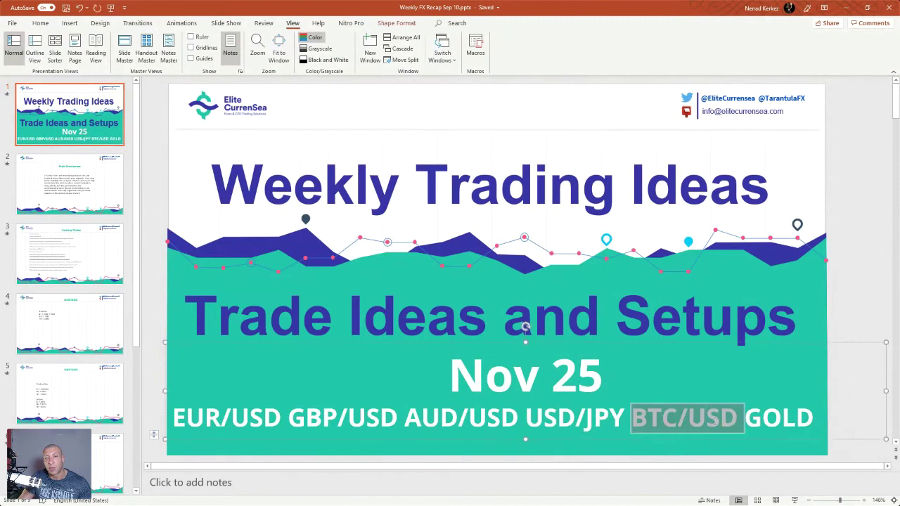
{"action": "type", "text": "SPX"}
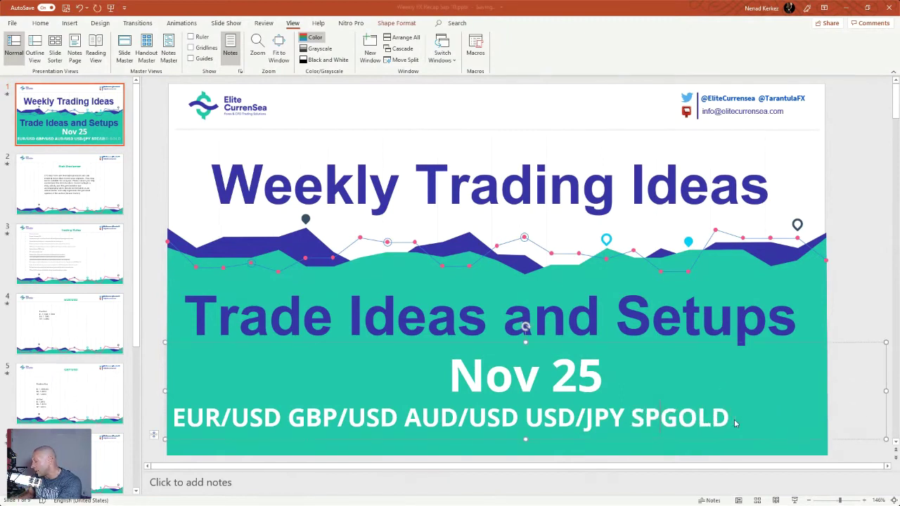
{"action": "type", "text": "500"}
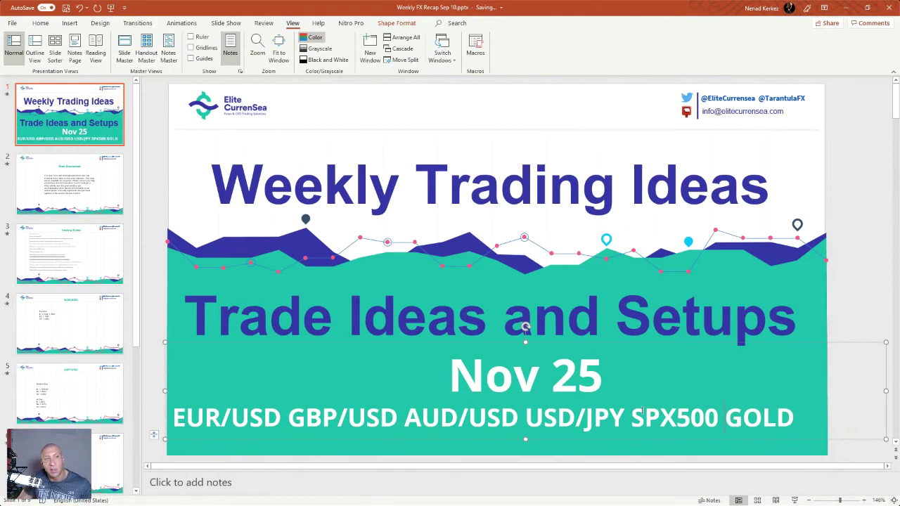
Step: Glance at Trading Rules, return to the edited title slide, then switch to MetaTrader 4
{"action": "left_click", "coordinate": [83, 243]}
{"action": "left_click", "coordinate": [69, 114]}
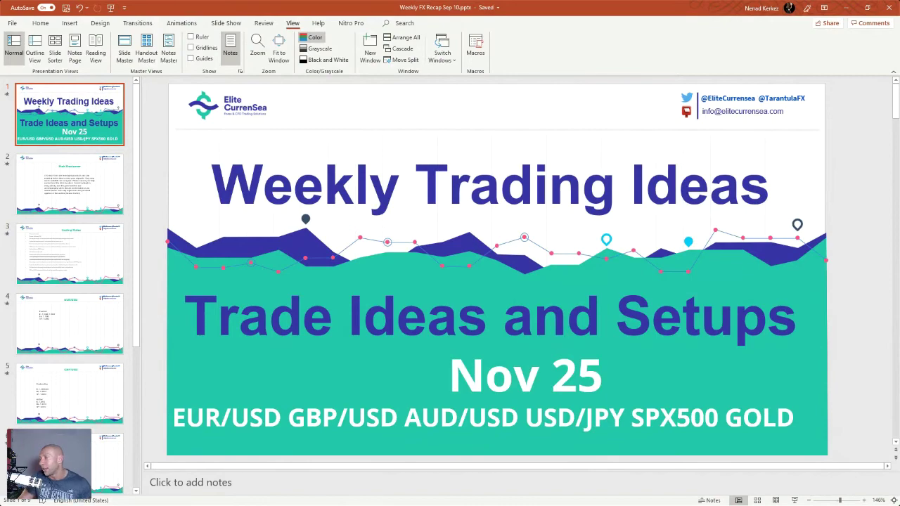
{"action": "key", "text": "alt+Tab"}
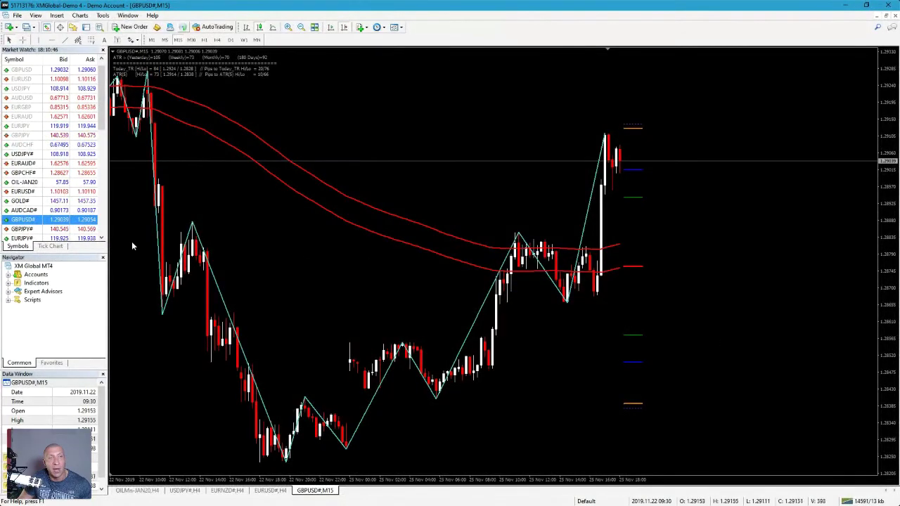
Step: Compress the GBPUSD M15 chart's price axis, then bring Snagit Editor to the front
{"action": "scroll", "coordinate": [69, 133], "scroll_direction": "down", "scroll_amount": 1}
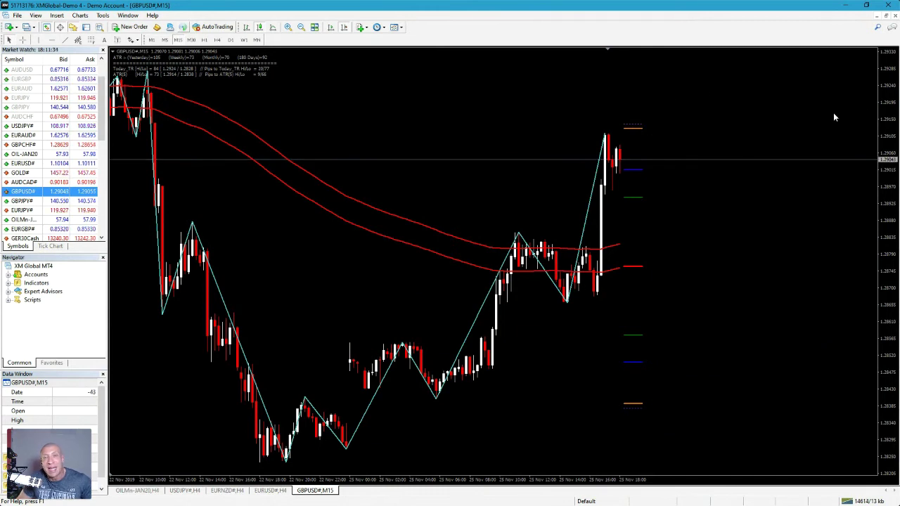
{"action": "left_click_drag", "start_coordinate": [893, 91], "coordinate": [891, 111]}
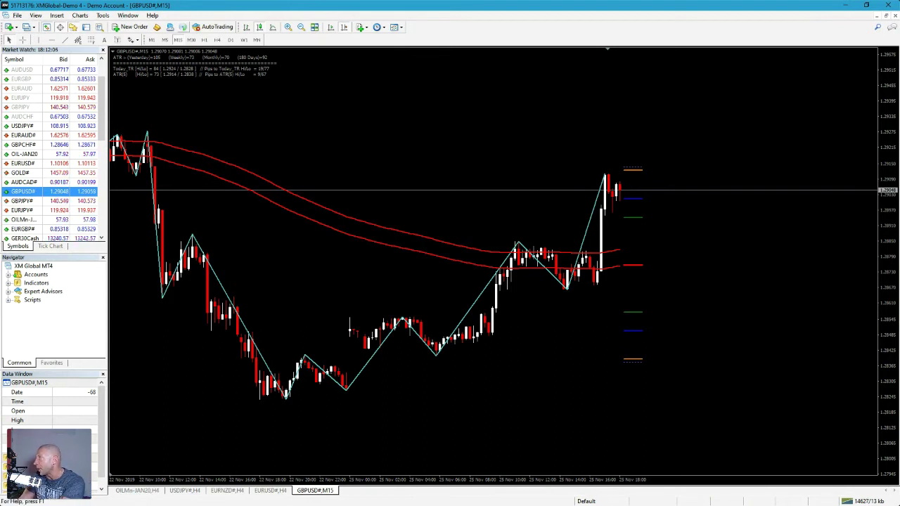
{"action": "key", "text": "super+shift+s"}
{"action": "key", "text": "Escape"}
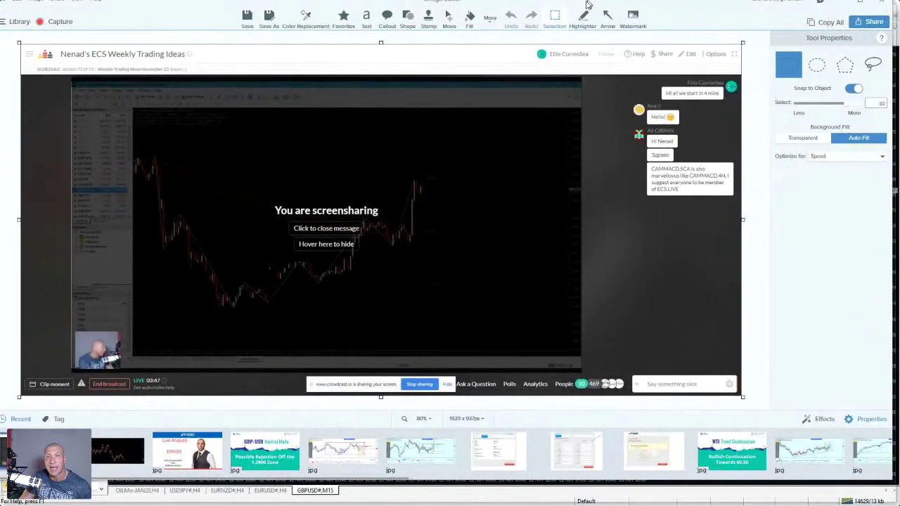
Step: Drag the Snagit Editor window down to restore it and reveal the GBPUSD chart
{"action": "left_click_drag", "start_coordinate": [592, 4], "coordinate": [830, 70]}
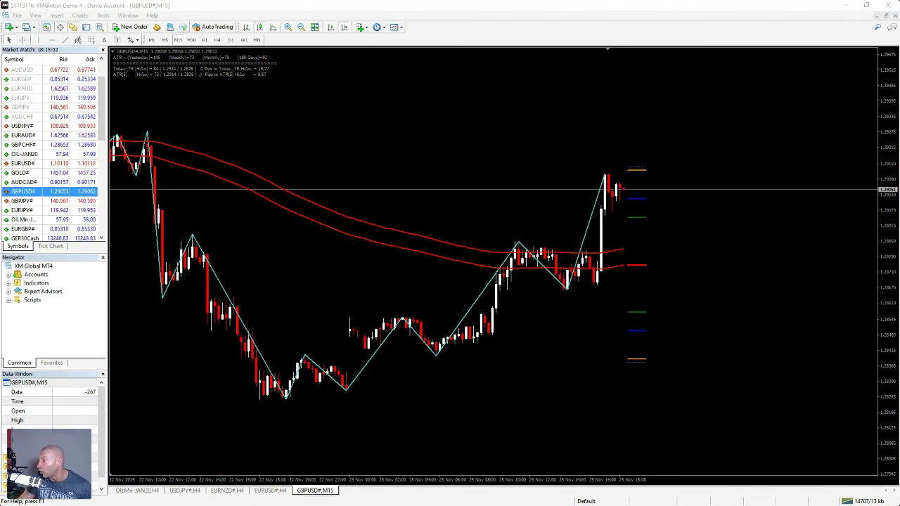
Step: Back in the Weekly Trading Ideas deck, review the EUR/USD, GBP/USD and AUD/USD setup slides
{"action": "key", "text": "alt+Tab"}
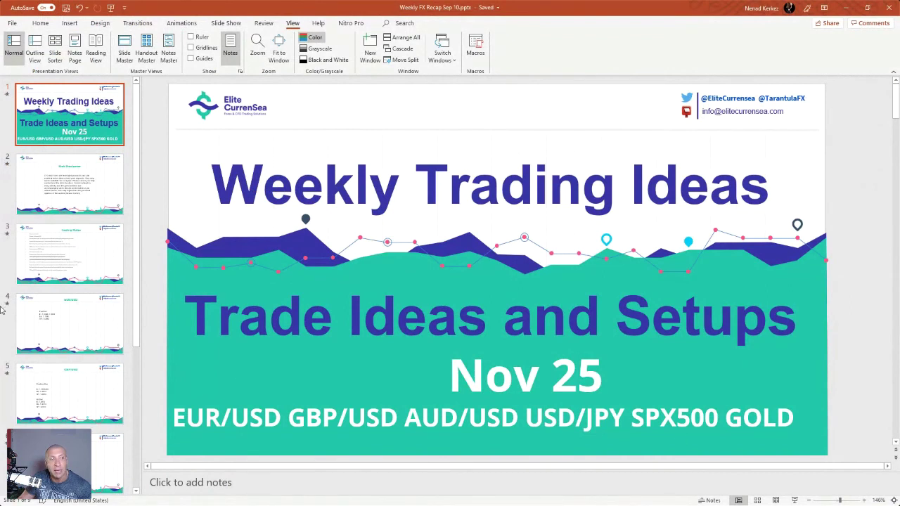
{"action": "left_click", "coordinate": [69, 328]}
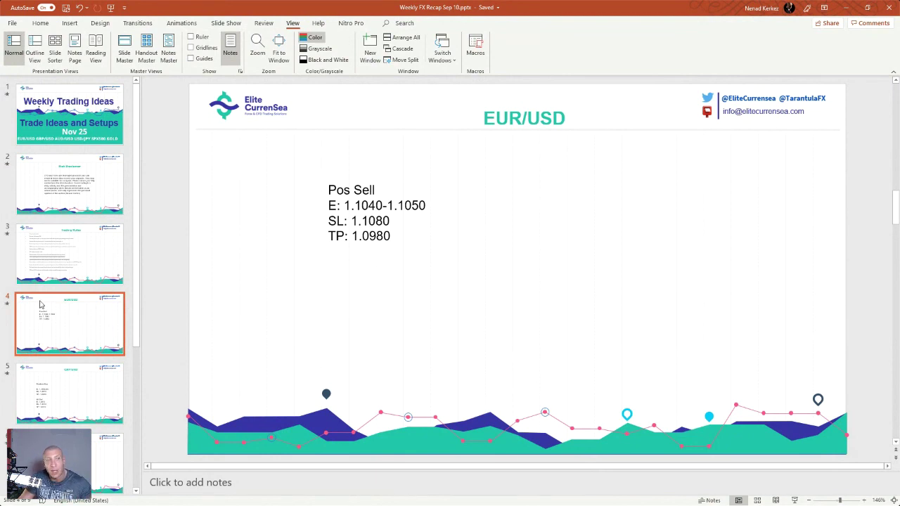
{"action": "left_click", "coordinate": [69, 393]}
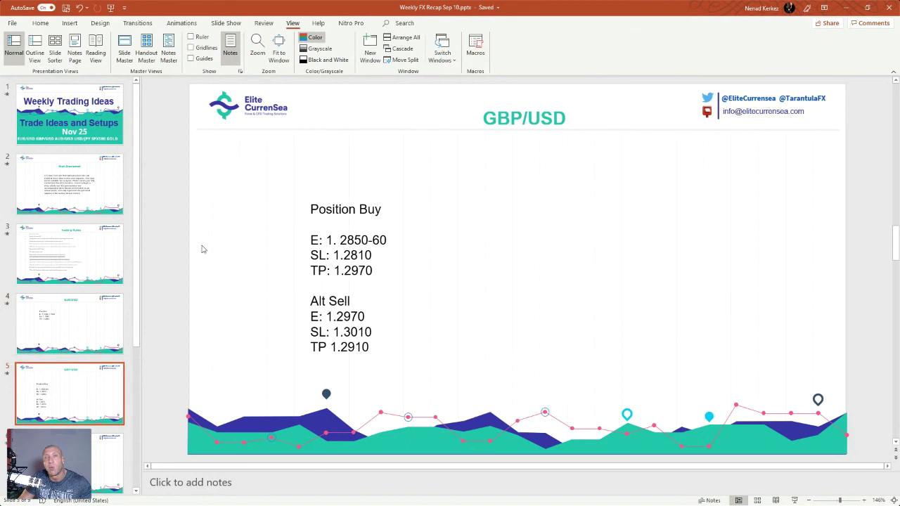
{"action": "scroll", "coordinate": [98, 315], "scroll_direction": "down", "scroll_amount": 1}
{"action": "left_click", "coordinate": [100, 412]}
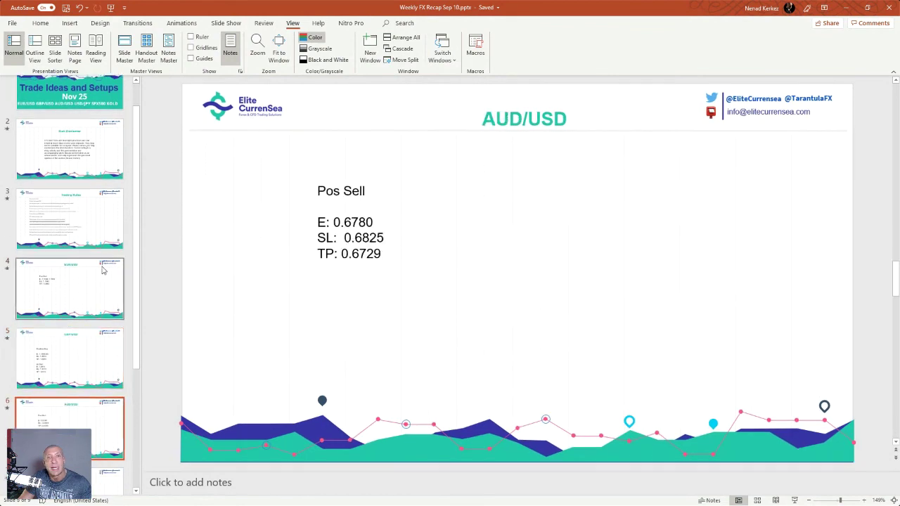
Step: Review the USD/JPY and GOLD slides, ending on the SPX500 buy setup (entry 3100, SL 3070, TP 3200)
{"action": "scroll", "coordinate": [95, 365], "scroll_direction": "down", "scroll_amount": 2}
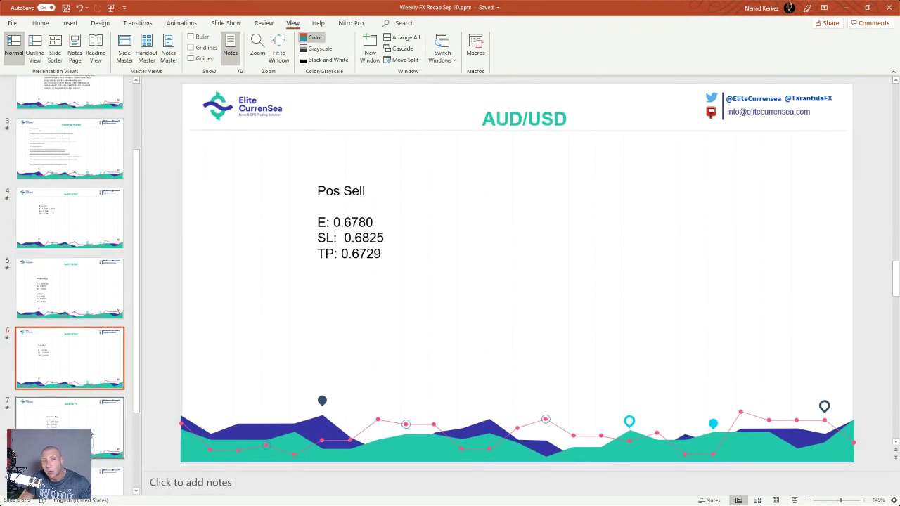
{"action": "left_click", "coordinate": [92, 433]}
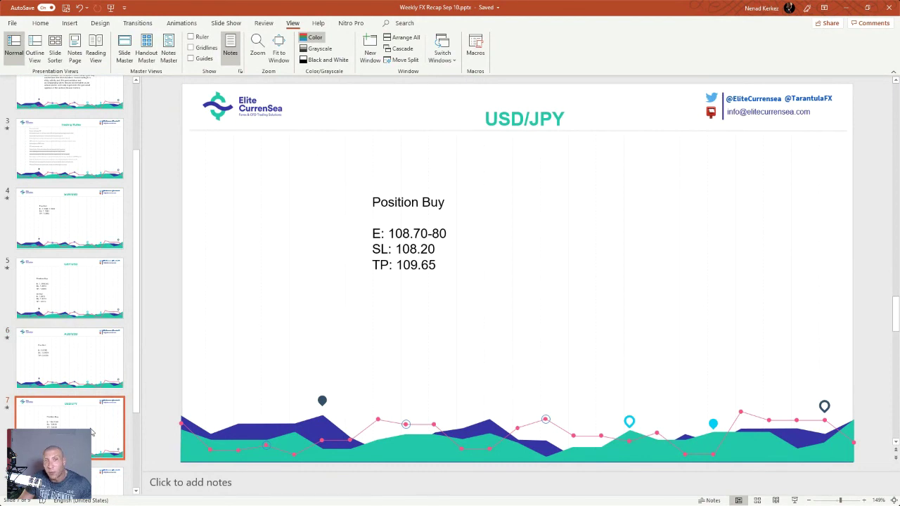
{"action": "scroll", "coordinate": [92, 422], "scroll_direction": "down", "scroll_amount": 3}
{"action": "left_click", "coordinate": [71, 405]}
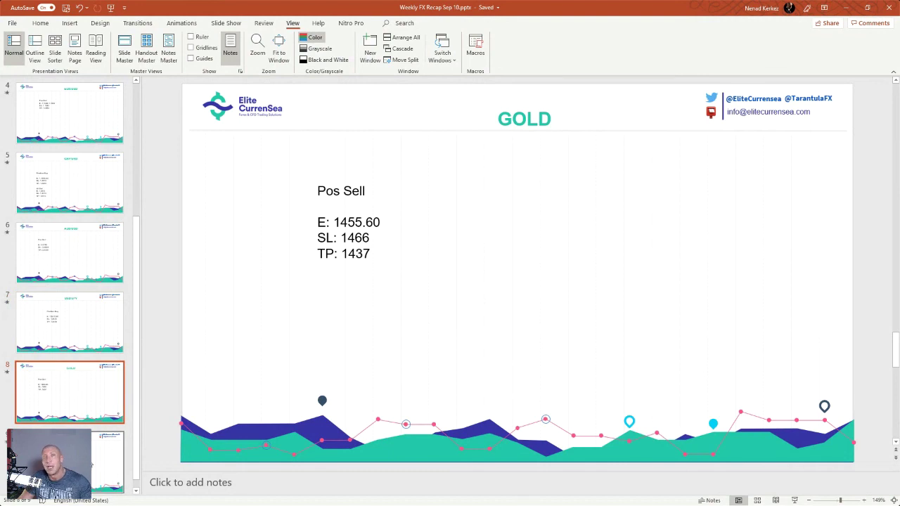
{"action": "left_click", "coordinate": [94, 458]}
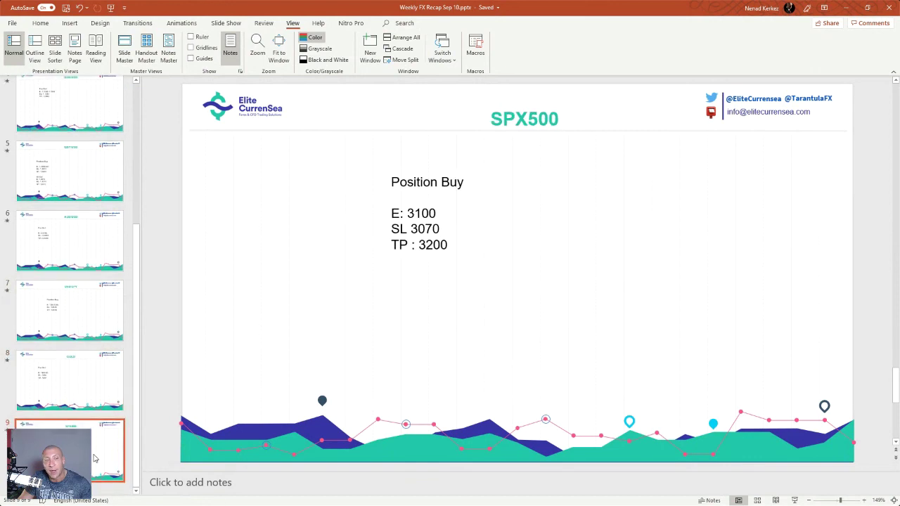